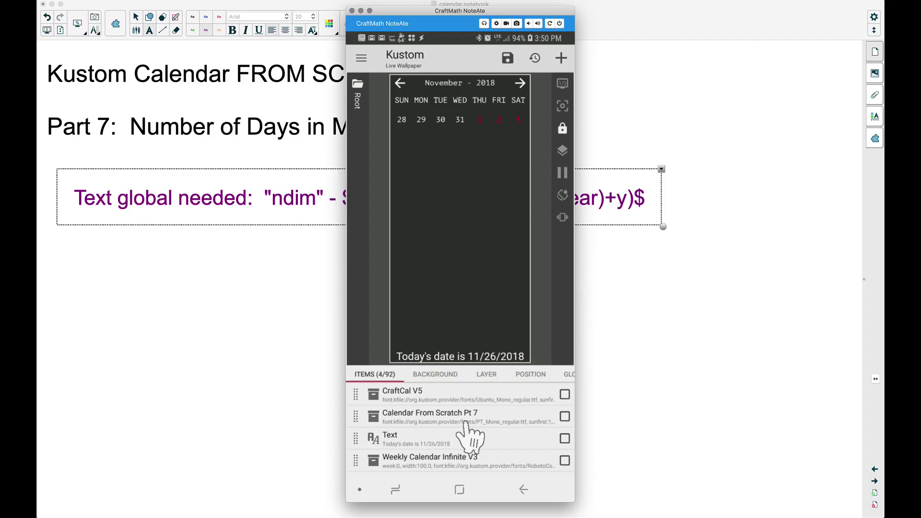
In the Calendar From Scratch Pt 7 component, create a Text-type global named ndim.
click(474, 421)
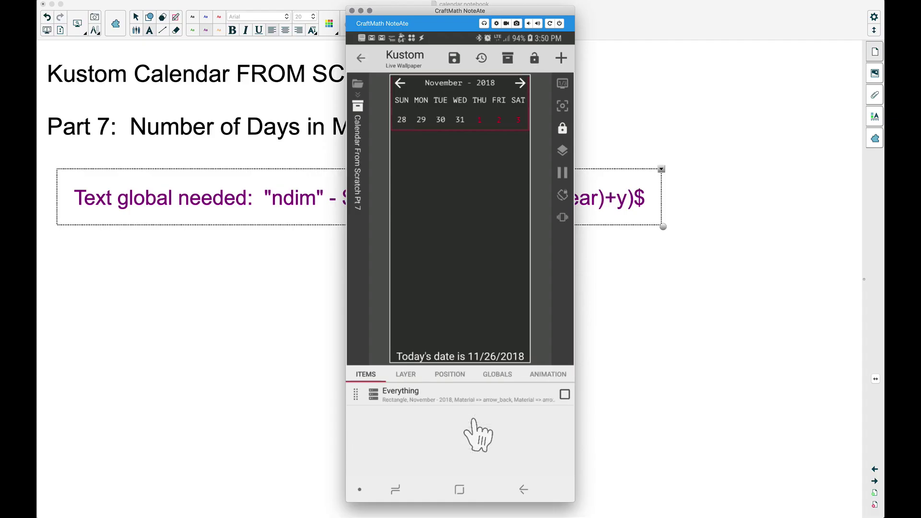
click(498, 375)
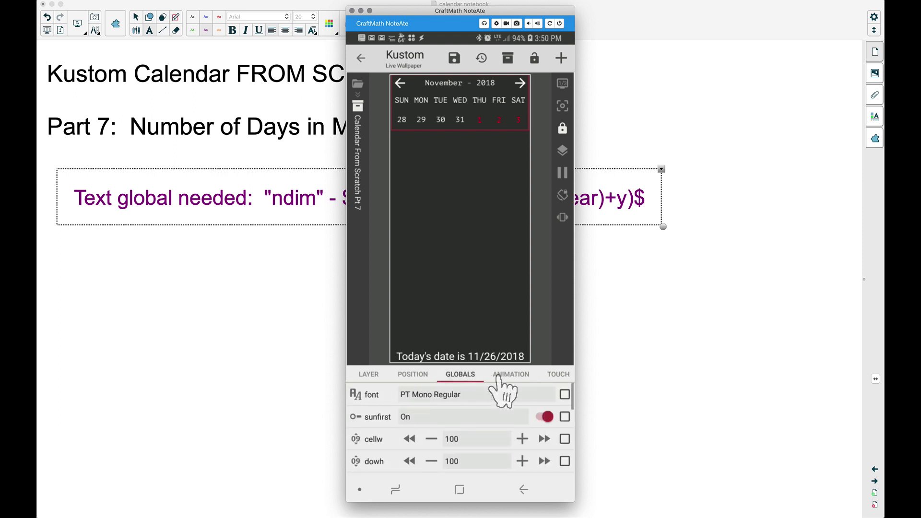
click(560, 58)
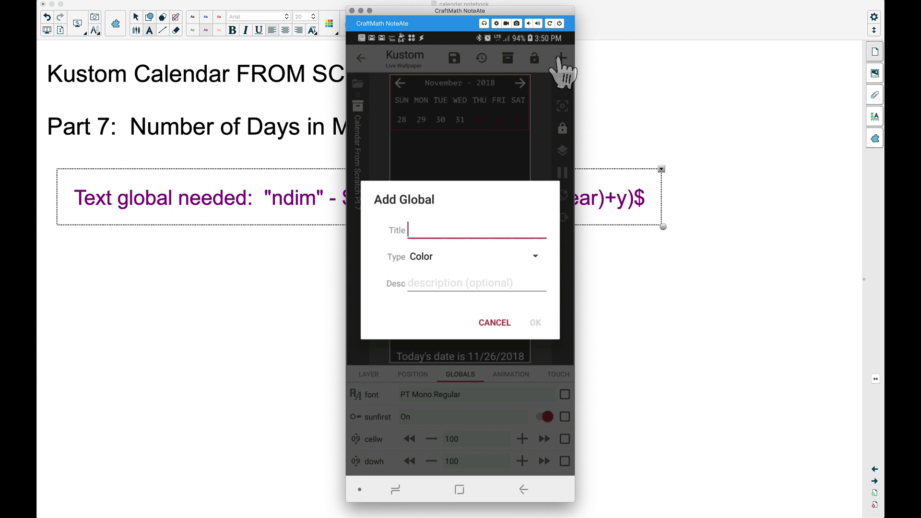
text(ndim)
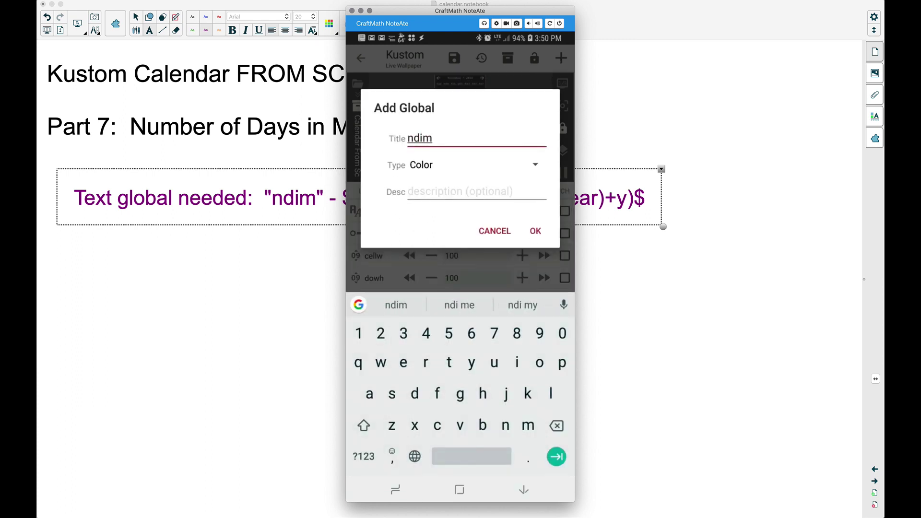
click(445, 165)
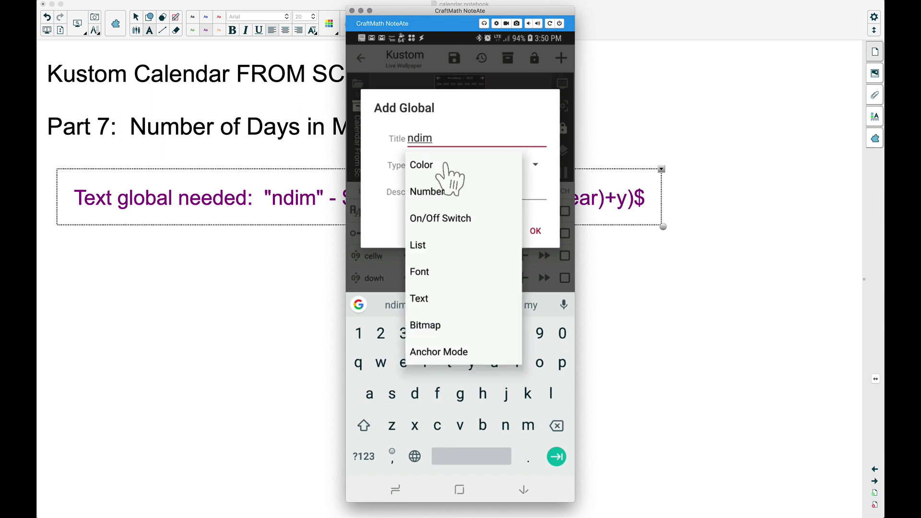
click(429, 299)
click(535, 230)
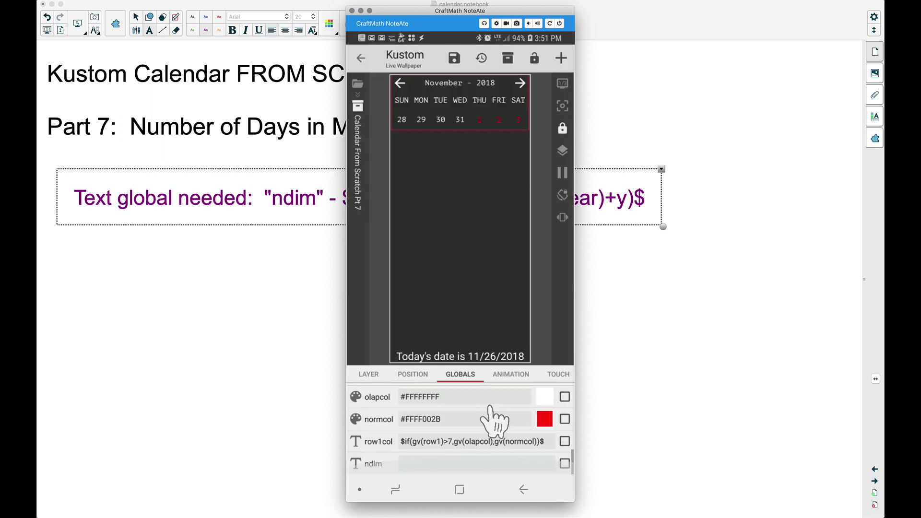
Set ndim's value to $df(o,gv(month)+M+gv(year)+y)$, adding a test line $df(o)$ beneath it.
click(457, 464)
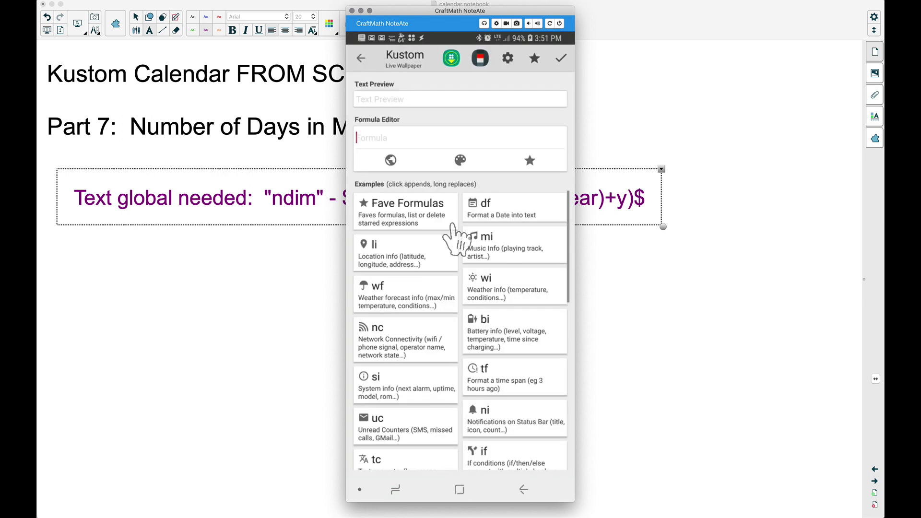
text($df(o,gv(month)+M+gv(year)+y)$)
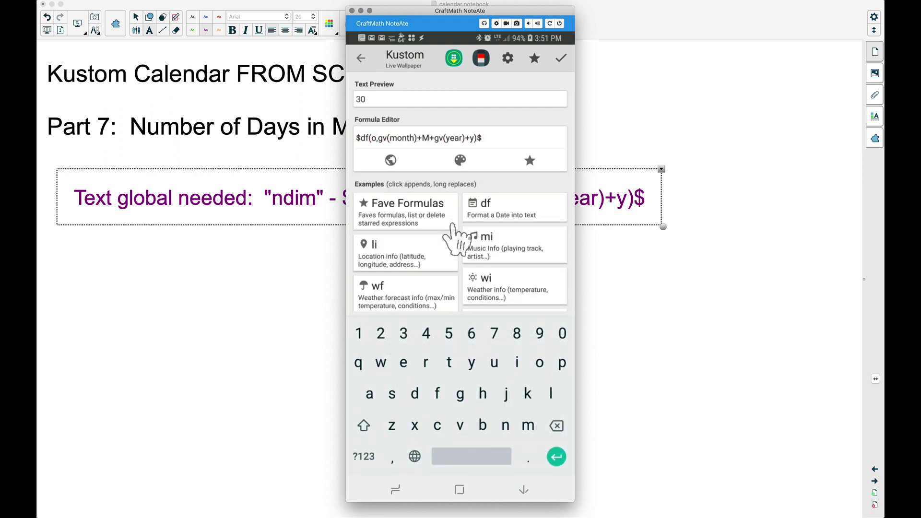
key(Return)
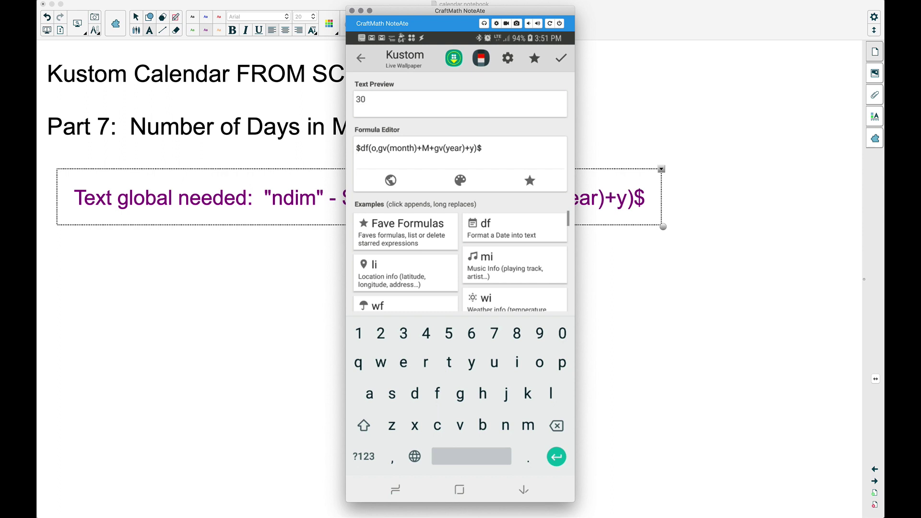
text($df()
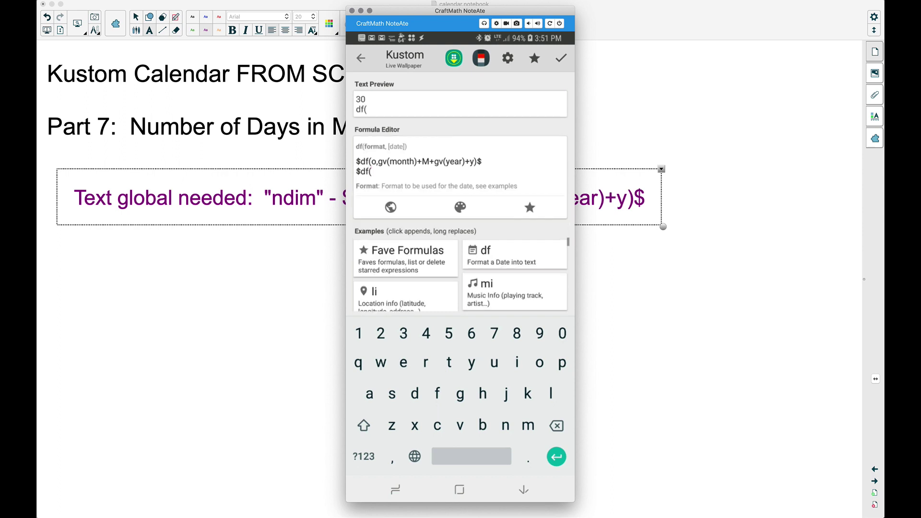
text(o)$)
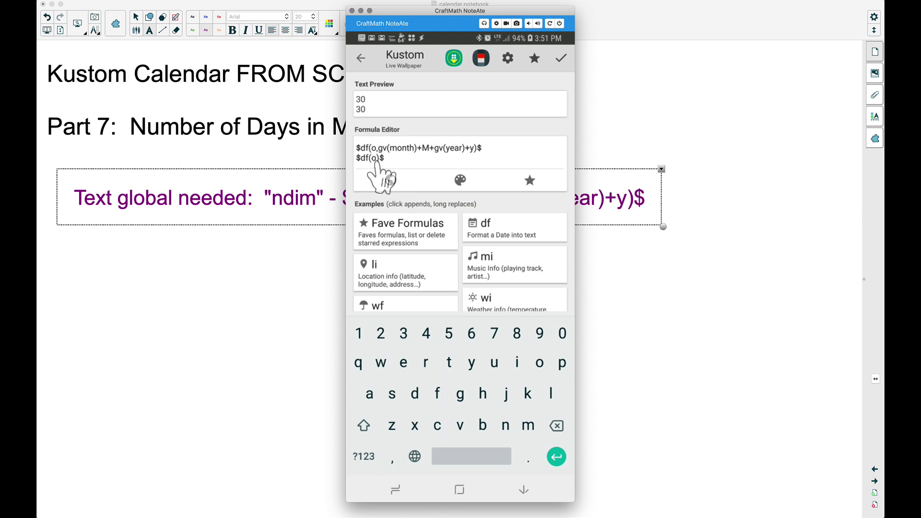
click(376, 163)
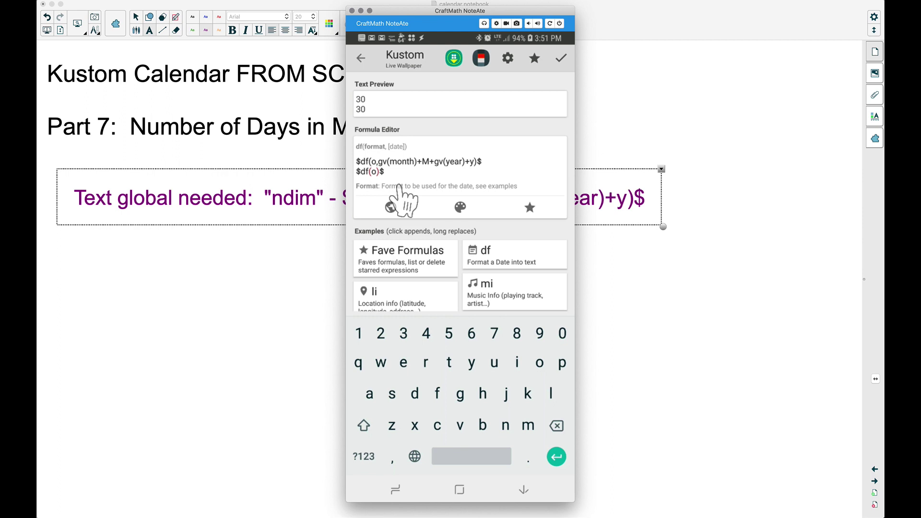
Change the test line to $df(o,12M2018y)$, then to month 2 for February 2018.
text(,12)
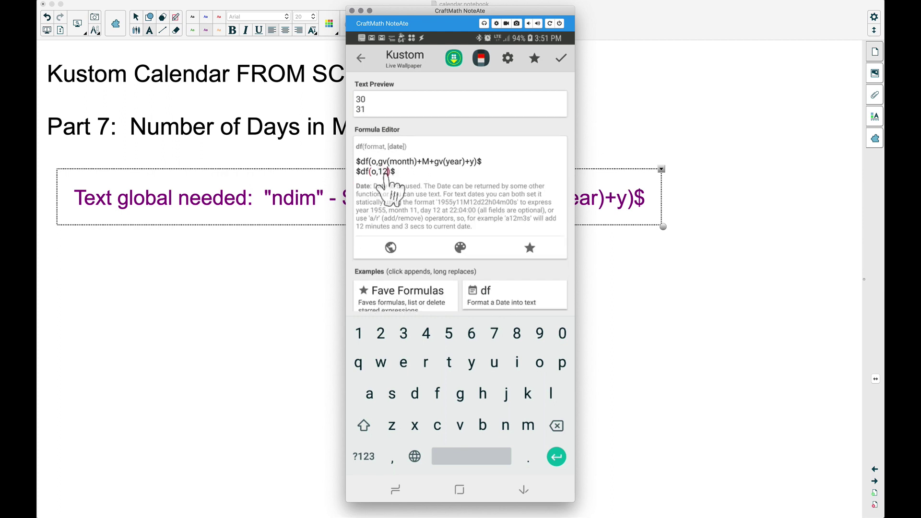
text(M)
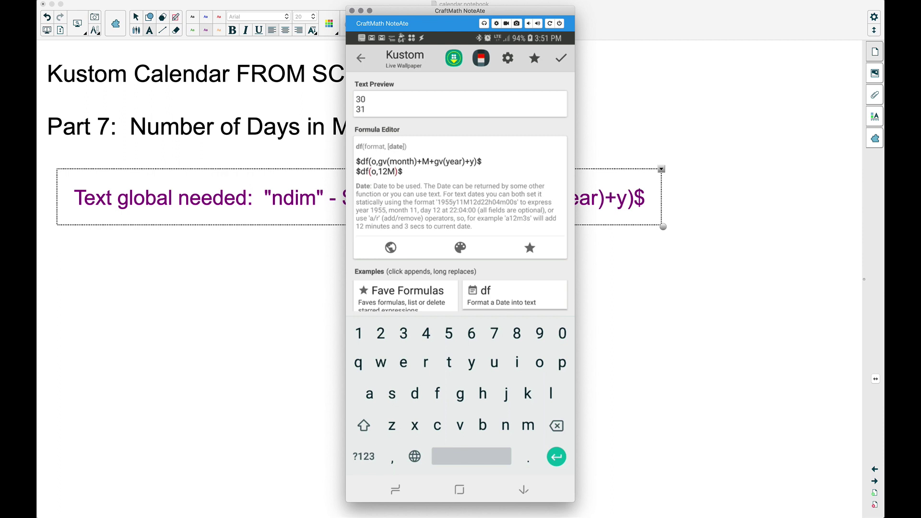
text(2018y)
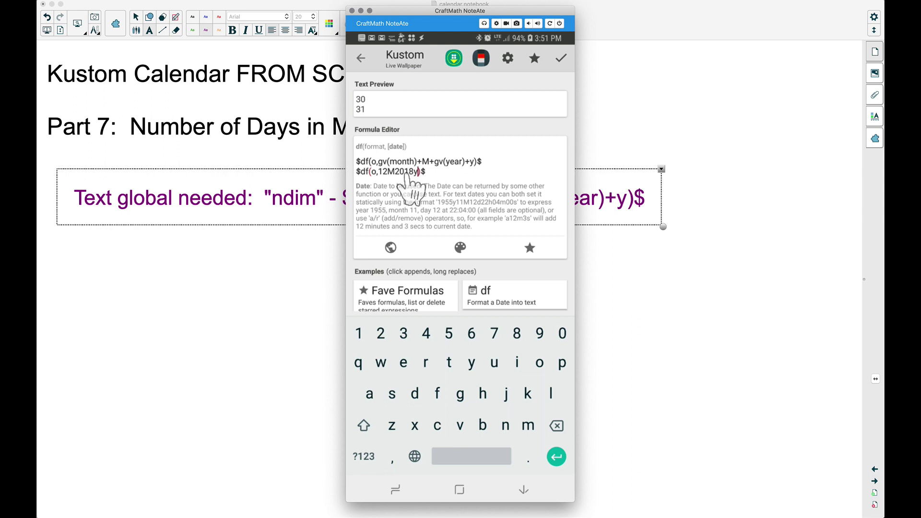
click(387, 173)
key(BackSpace)
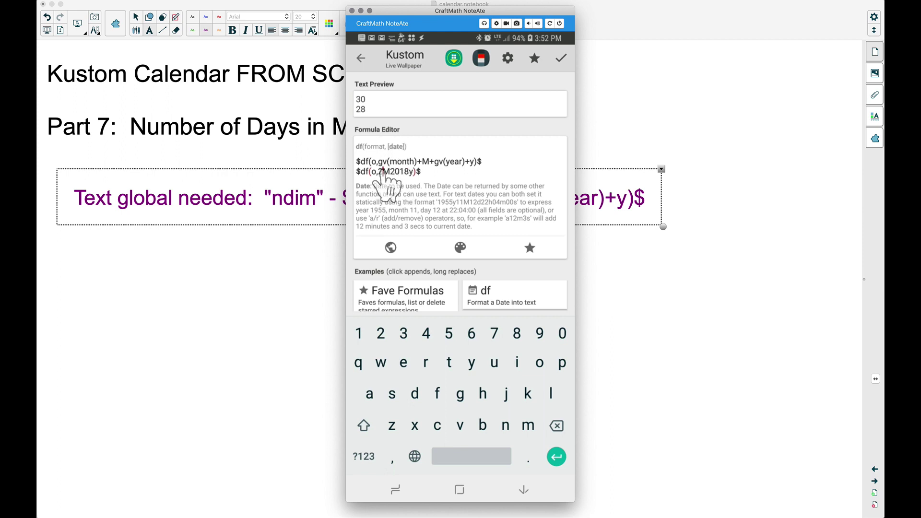
Change the test year from 2018 to 2019, then to 2020, previewing 29 days.
click(411, 172)
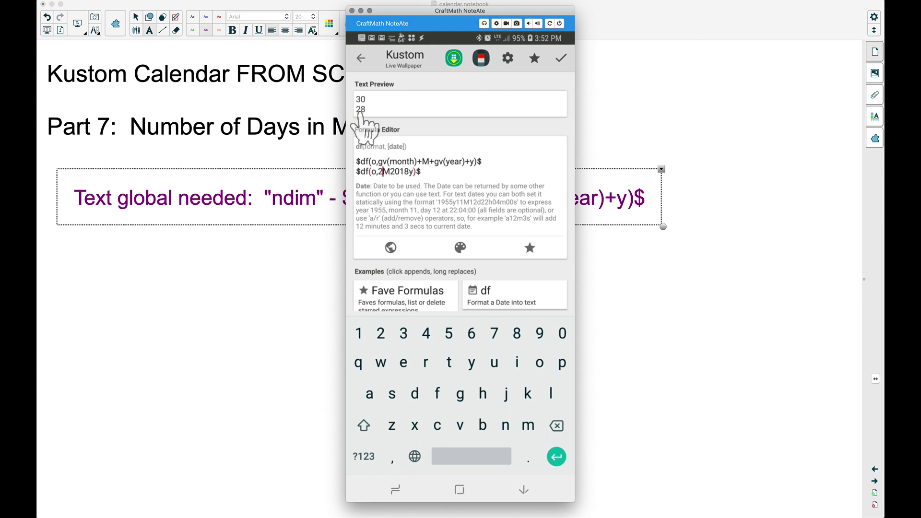
click(408, 173)
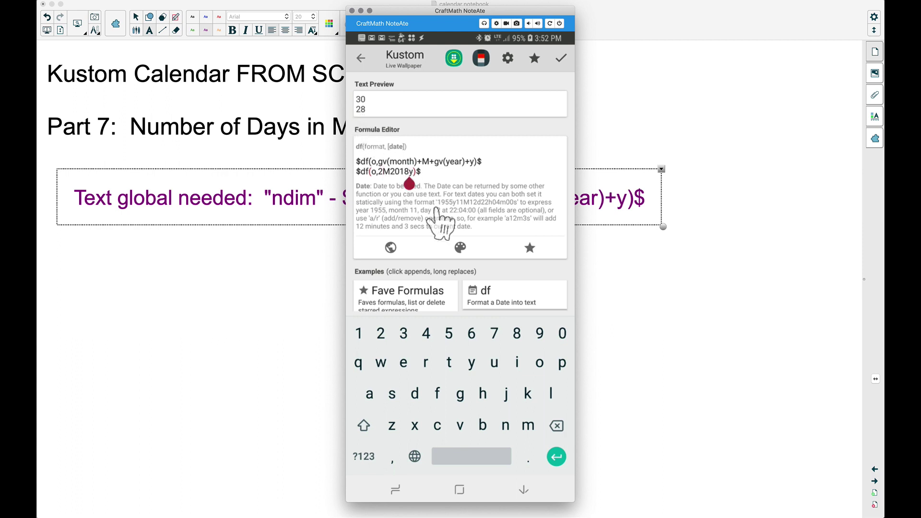
key(BackSpace)
text(9)
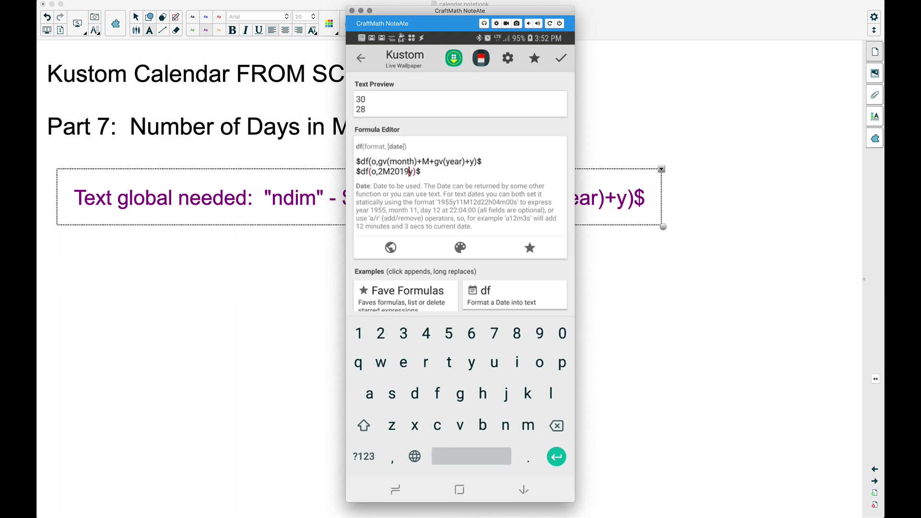
key(BackSpace)
key(BackSpace)
text(20)
click(409, 170)
Delete the $df(o,2M2020y)$ test line and save ndim with only the main formula.
click(423, 171)
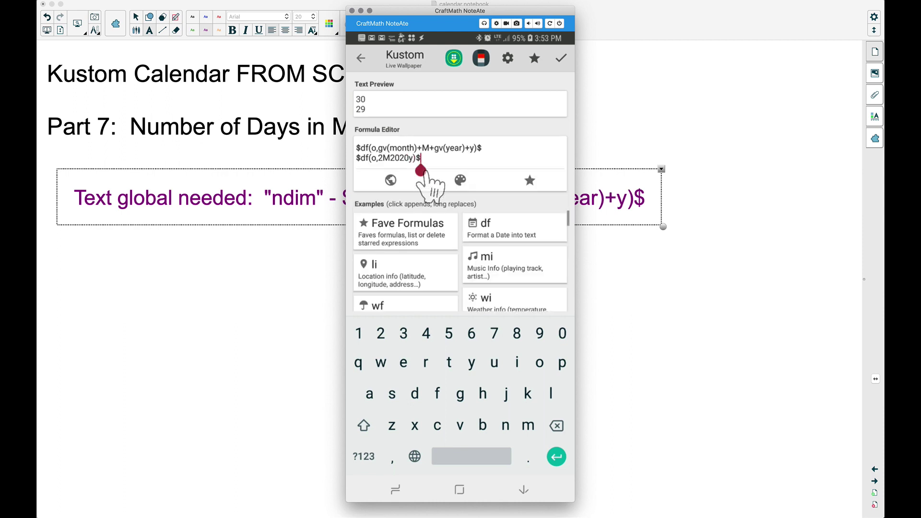
key(BackSpace)
key(BackSpace)
key(BackSpace)
key(BackSpace)
key(BackSpace)
key(BackSpace)
key(BackSpace)
key(BackSpace)
key(BackSpace)
key(BackSpace)
key(BackSpace)
key(BackSpace)
key(BackSpace)
key(BackSpace)
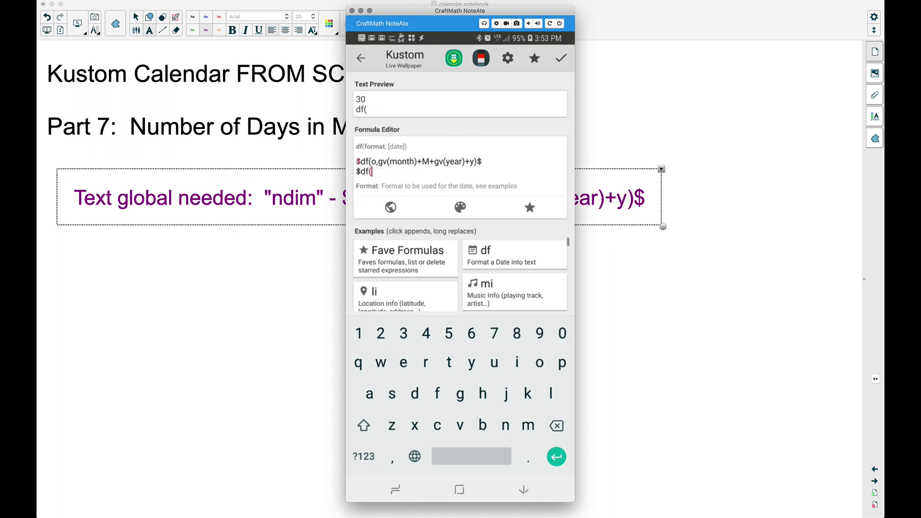
key(BackSpace)
key(BackSpace)
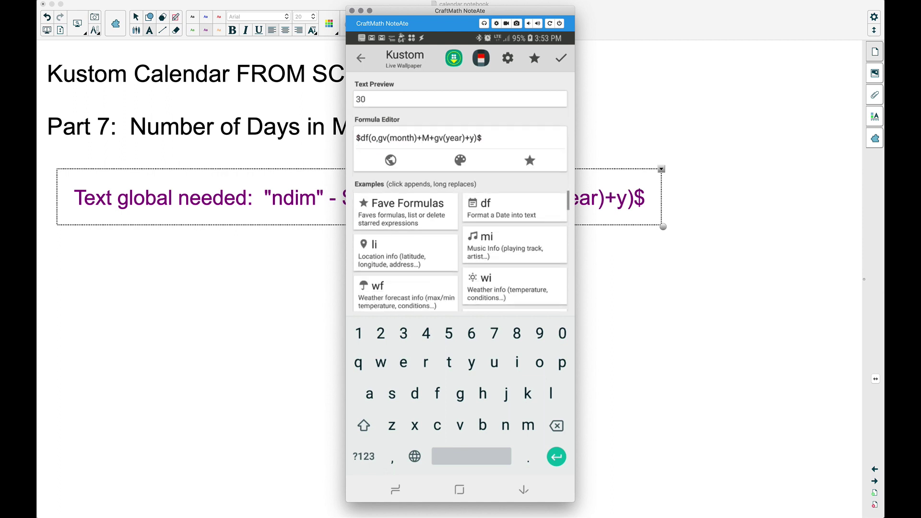
click(561, 58)
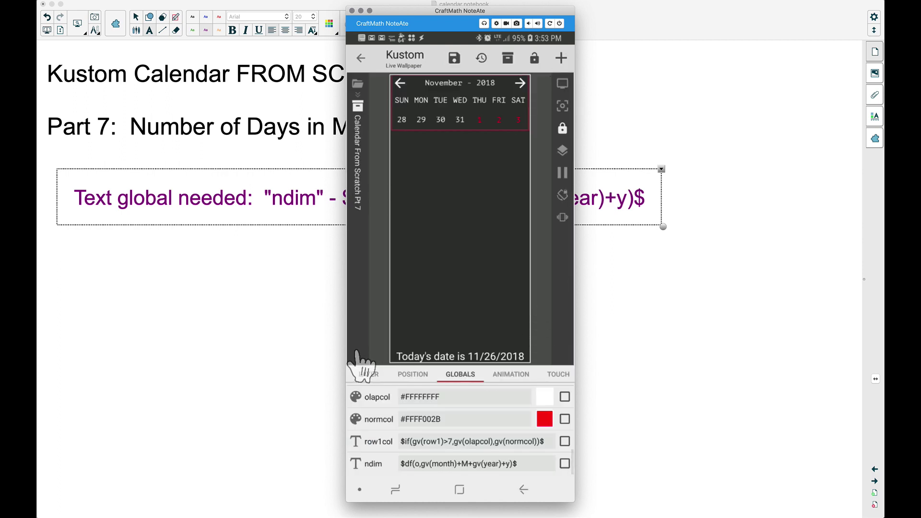
Add a new Text item to the Everything group.
click(369, 375)
click(366, 375)
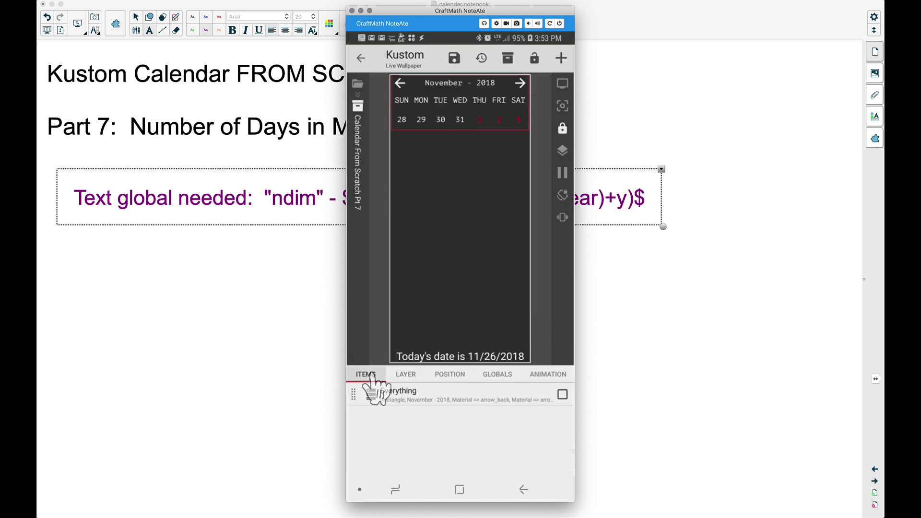
click(422, 399)
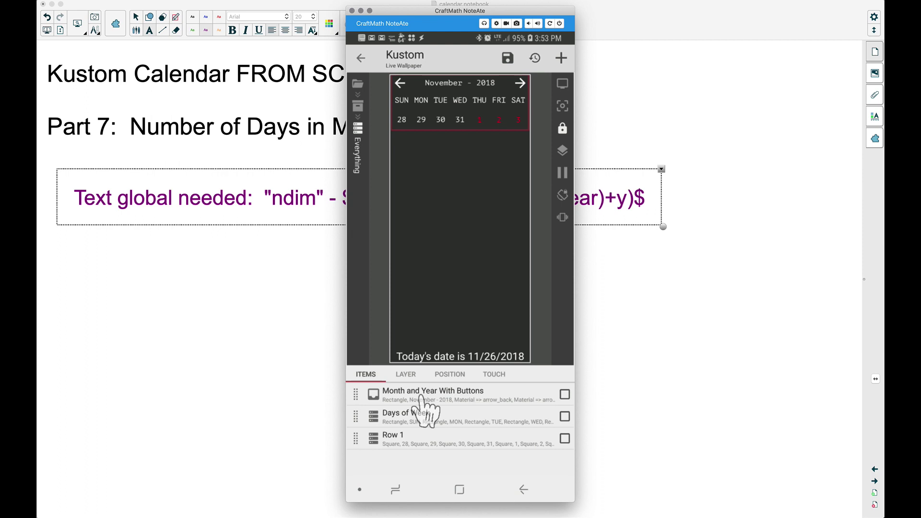
click(561, 58)
click(520, 98)
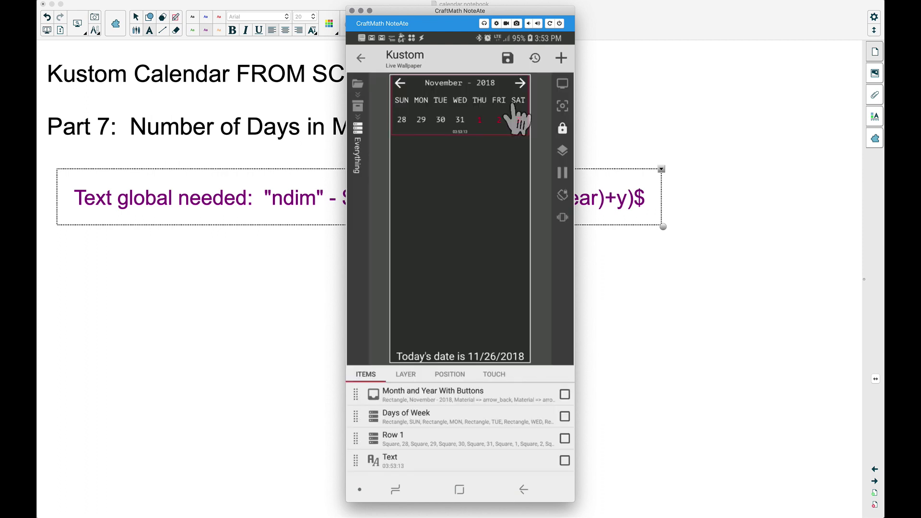
Set the Text item's size to 100 and its formula to $gv(ndim)$.
click(460, 468)
click(544, 461)
click(543, 462)
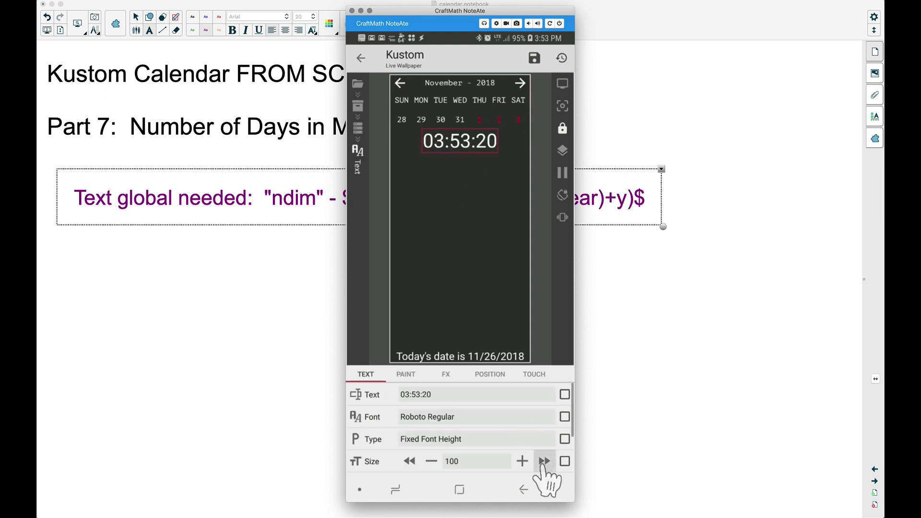
click(475, 397)
key(BackSpace)
key(BackSpace)
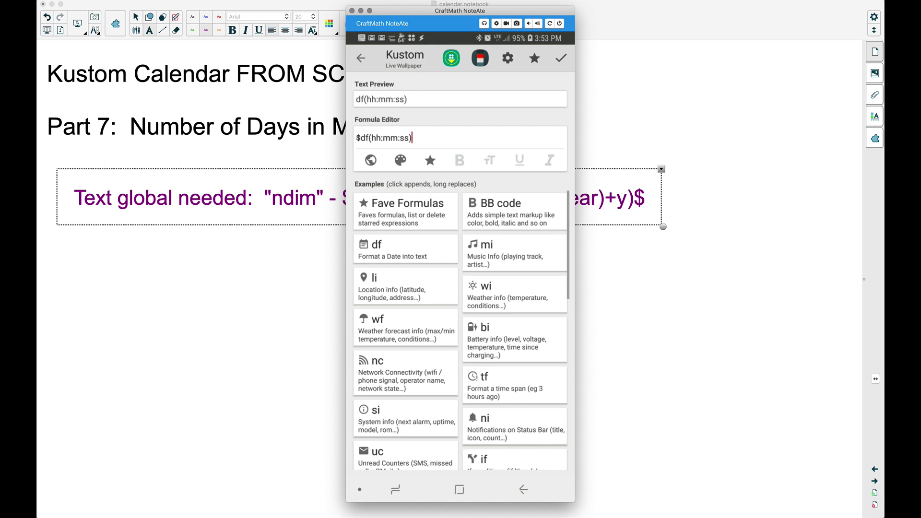
key(BackSpace)
key(BackSpace)
key(BackSpace)
key(BackSpace)
key(BackSpace)
key(BackSpace)
key(BackSpace)
key(BackSpace)
key(BackSpace)
key(BackSpace)
key(BackSpace)
text(gv(ndim)
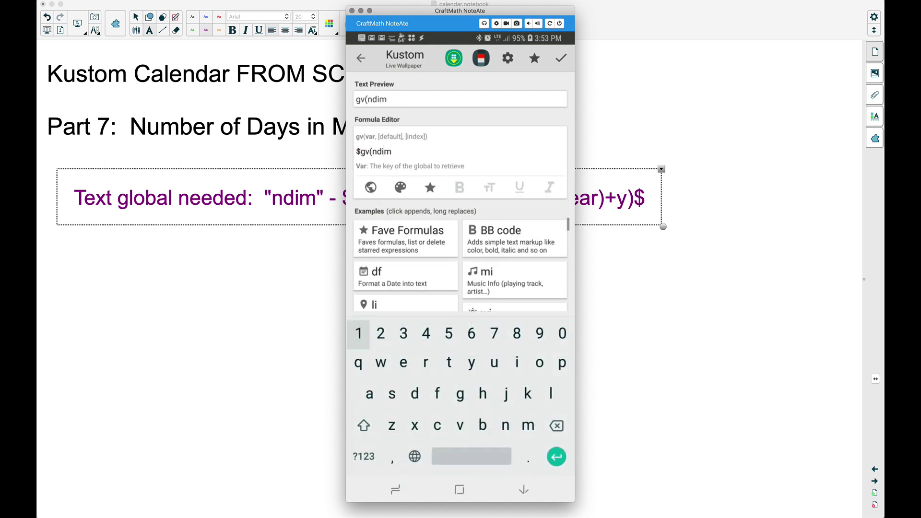
text()$)
Save the $gv(ndim)$ text and advance the calendar from December 2018 to February 2020.
click(560, 59)
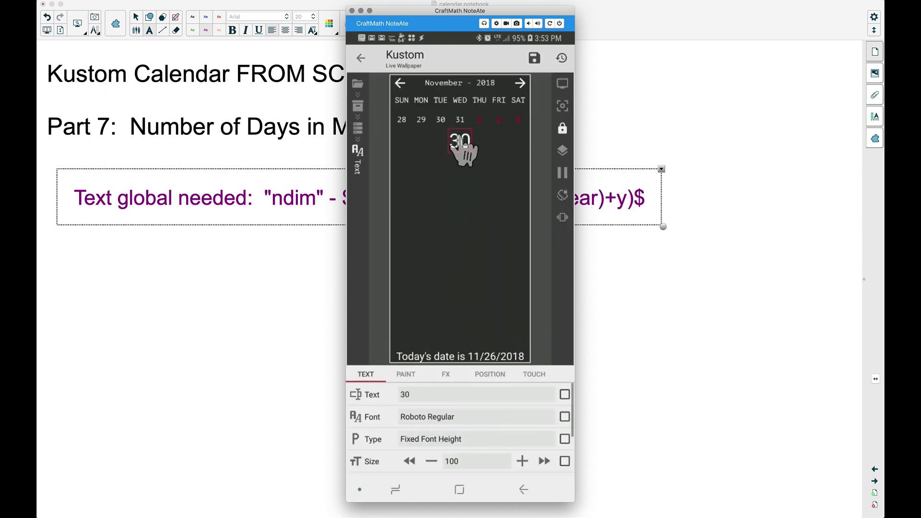
click(521, 83)
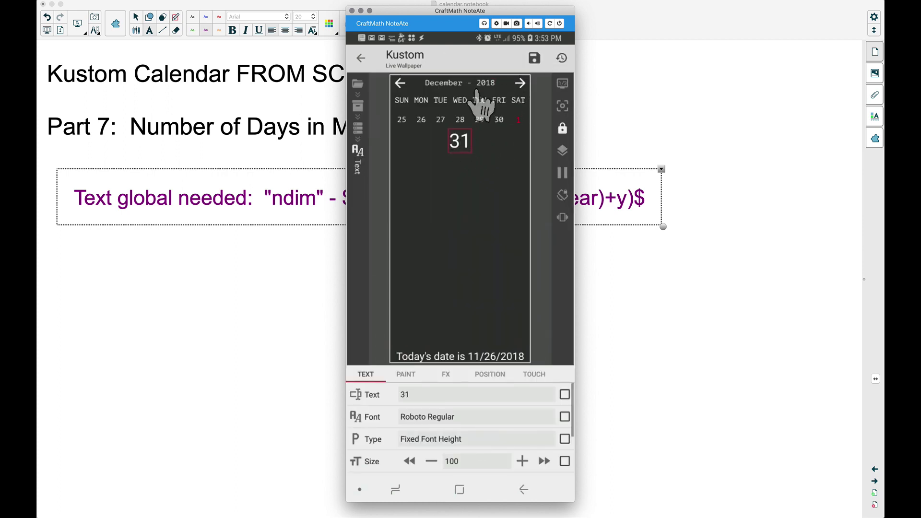
click(521, 83)
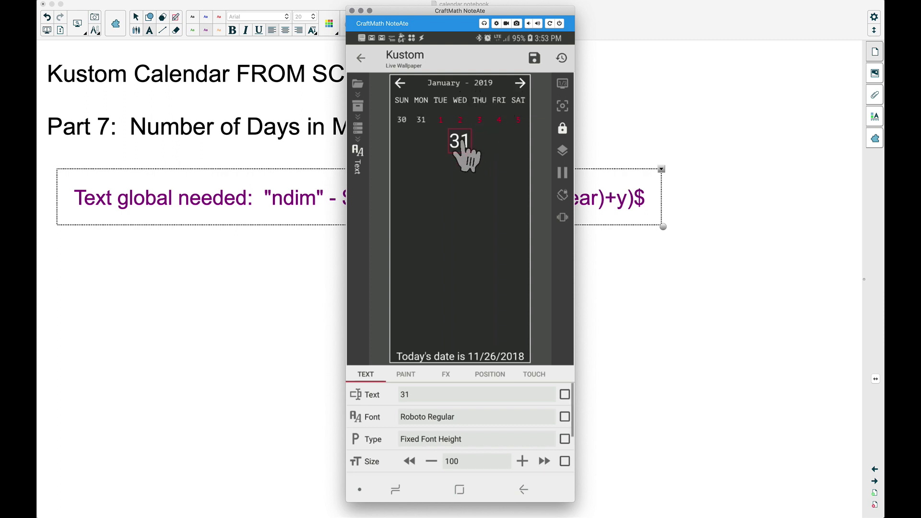
click(522, 84)
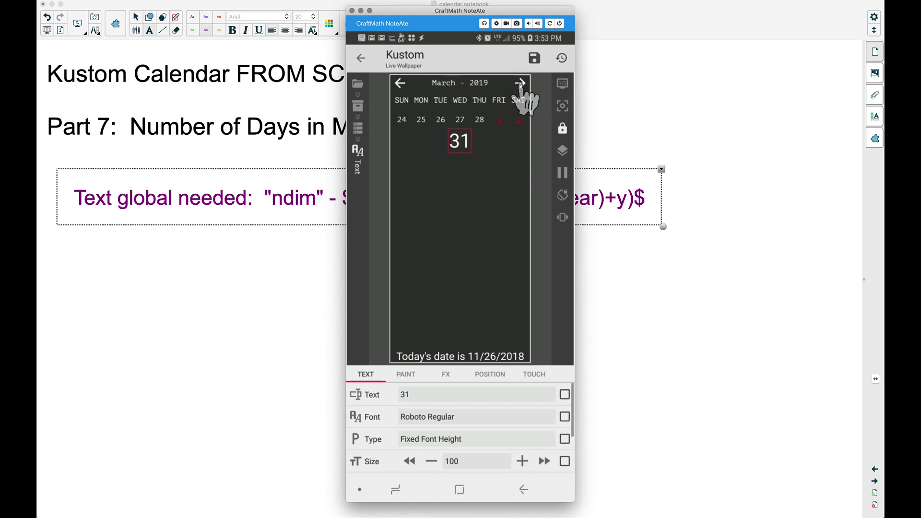
click(521, 84)
click(521, 84)
click(521, 84)
click(520, 83)
click(521, 83)
click(521, 84)
click(521, 83)
click(520, 83)
click(520, 84)
click(521, 83)
click(521, 84)
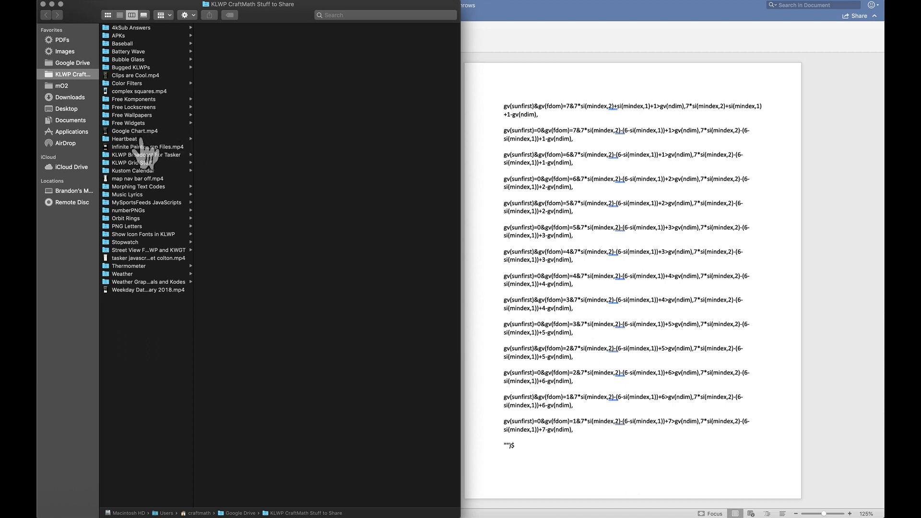
Open the othrows document in Word from Finder's Kustom Calendar folder.
click(121, 171)
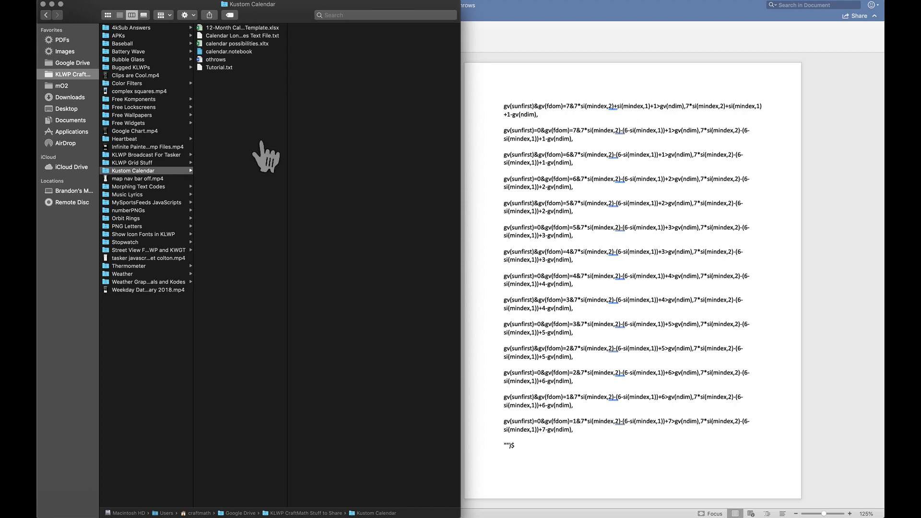
click(217, 60)
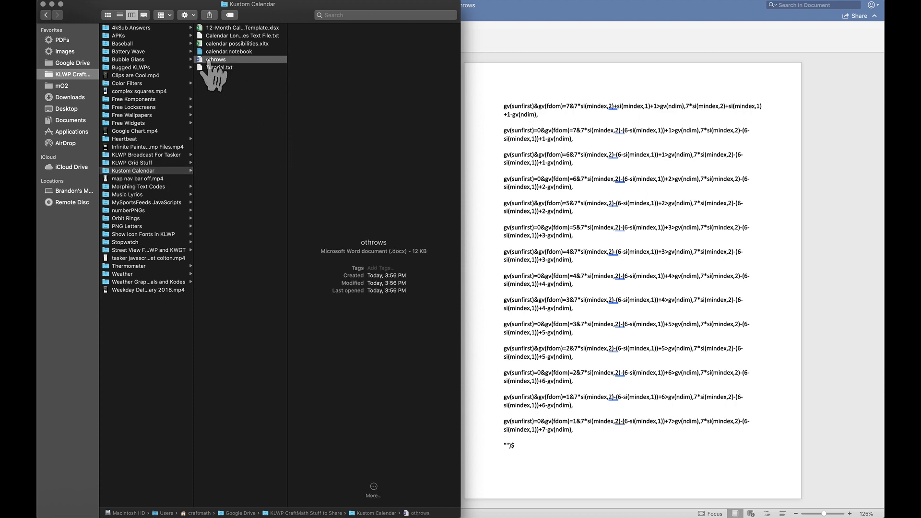
click(526, 93)
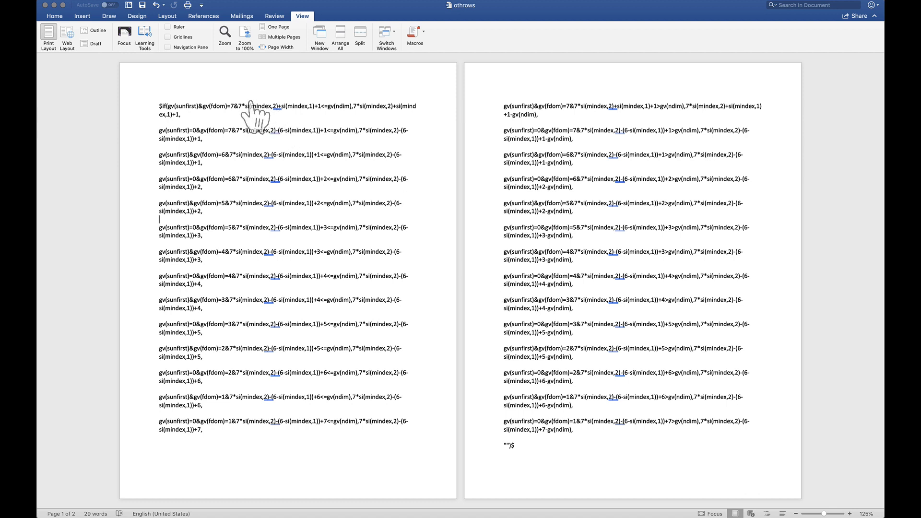
Select si(mindex,2) in the left page's first formula line.
drag(244, 106, 279, 110)
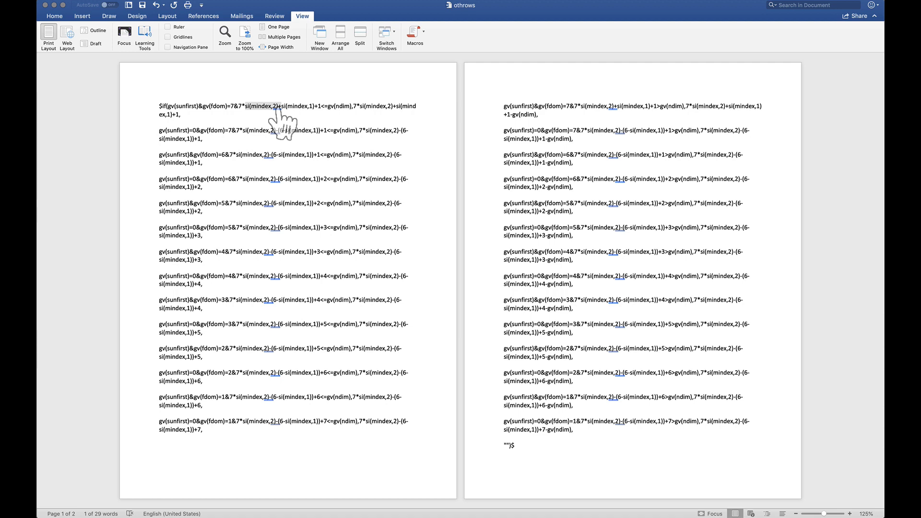
Switch back to the calendar.notebook window in SMART Notebook.
key(super+Tab)
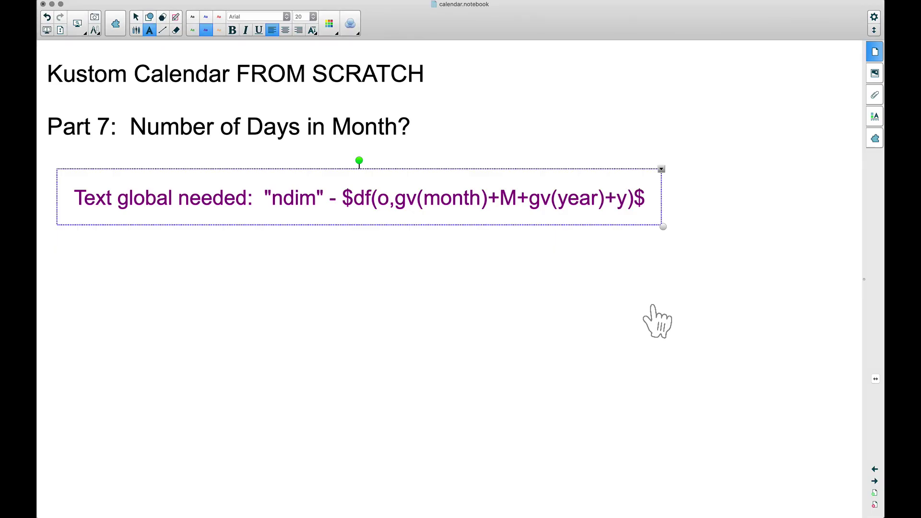